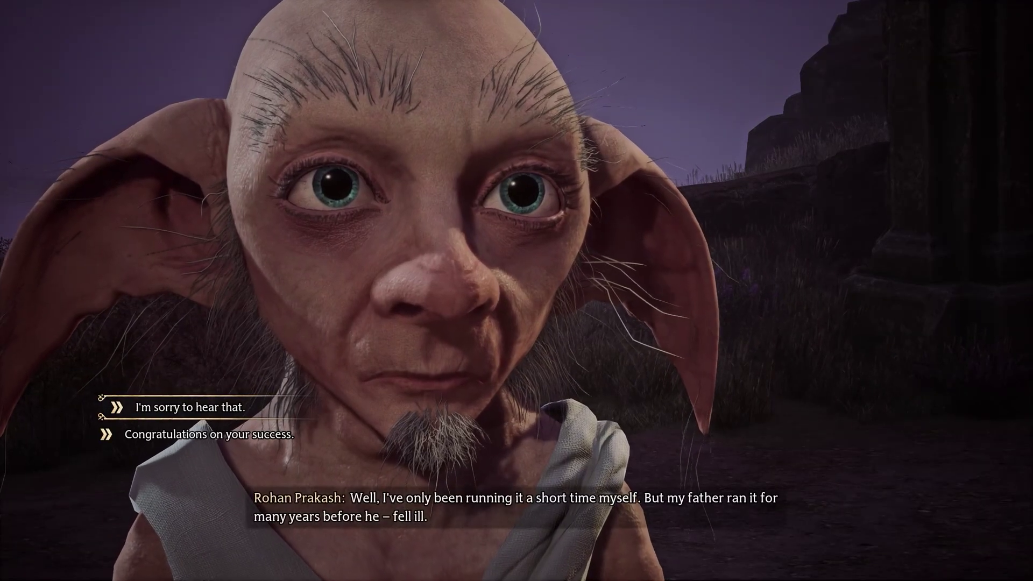
Reply "I'm sorry to hear that." to the house-elf's story
click(197, 407)
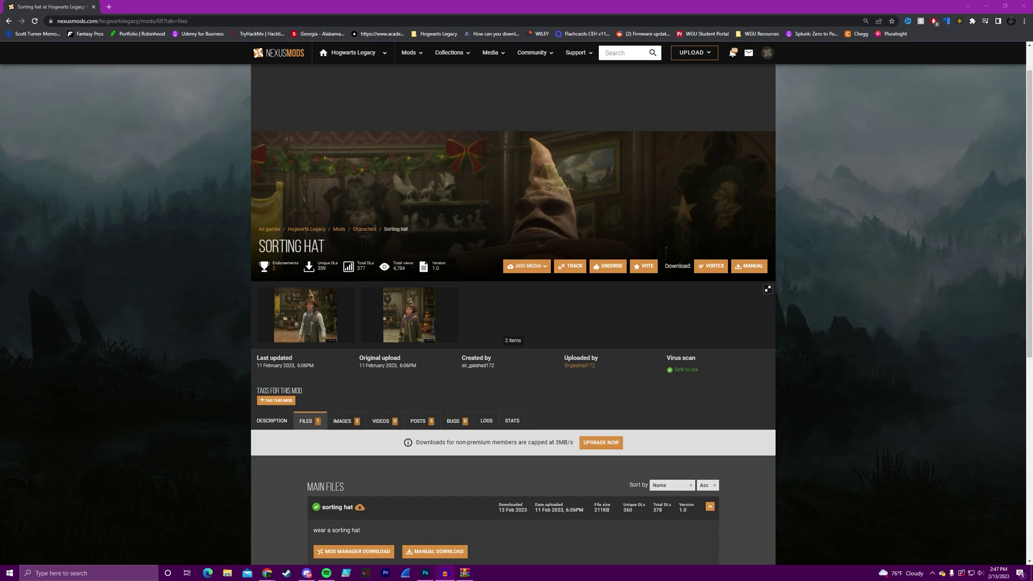
Start the free slow download of sorting hat-68-1-0-1676138771.zip from the Files tab
click(749, 267)
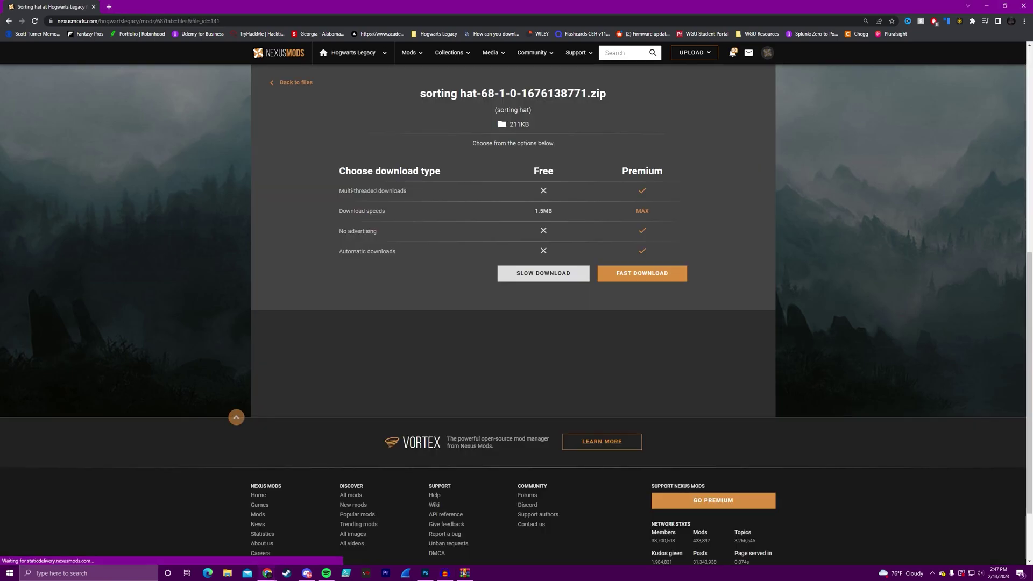
click(543, 274)
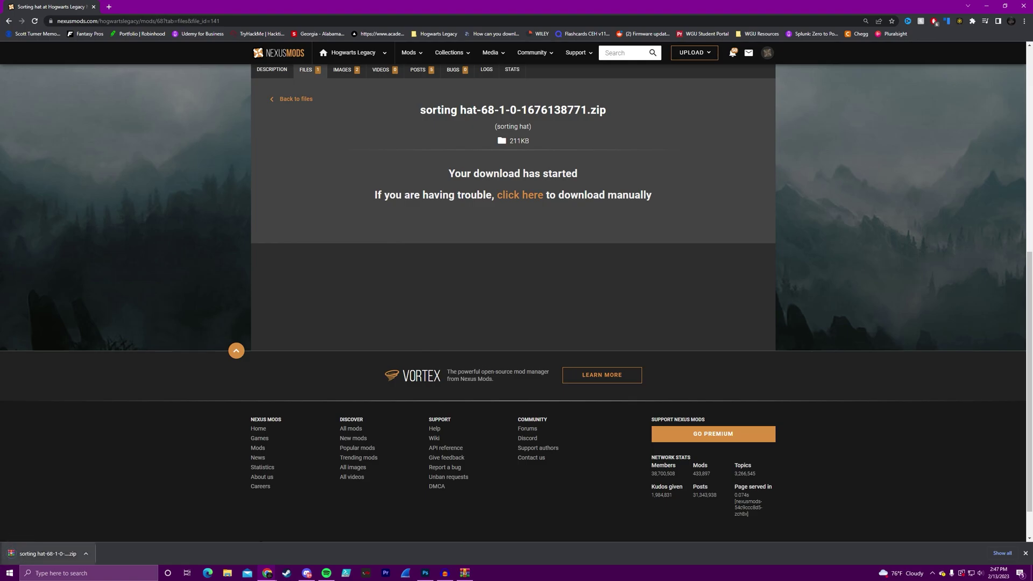
Open the sorting hat zip in WinRAR past the licence reminder and select the three zSortinghat_P files
click(53, 555)
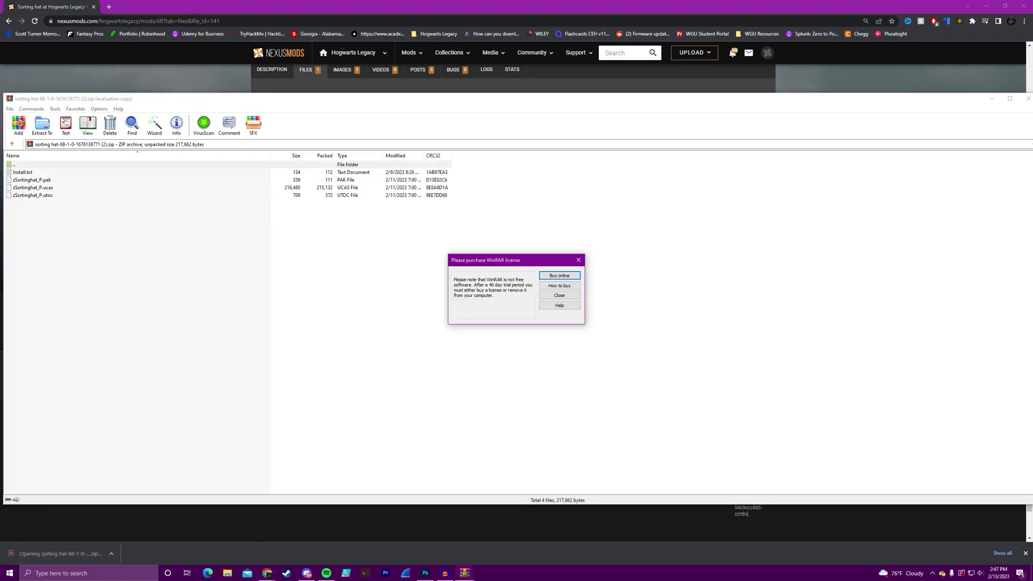
click(579, 261)
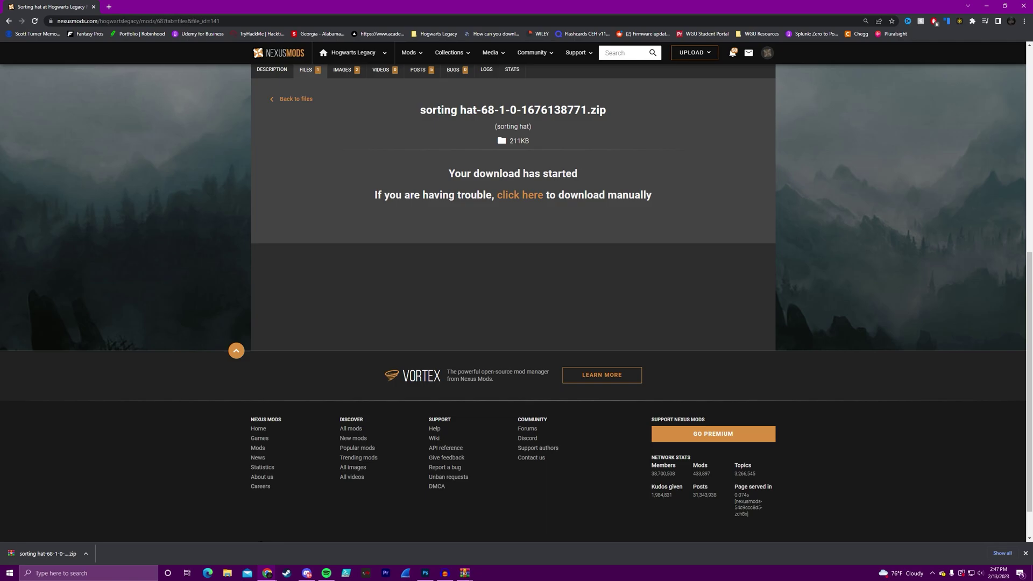
click(465, 573)
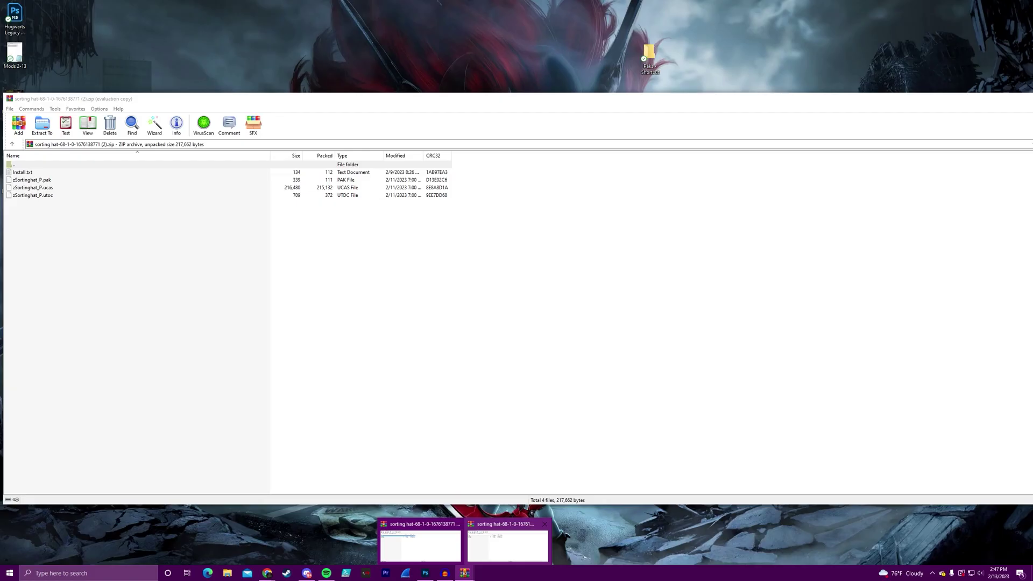
click(508, 544)
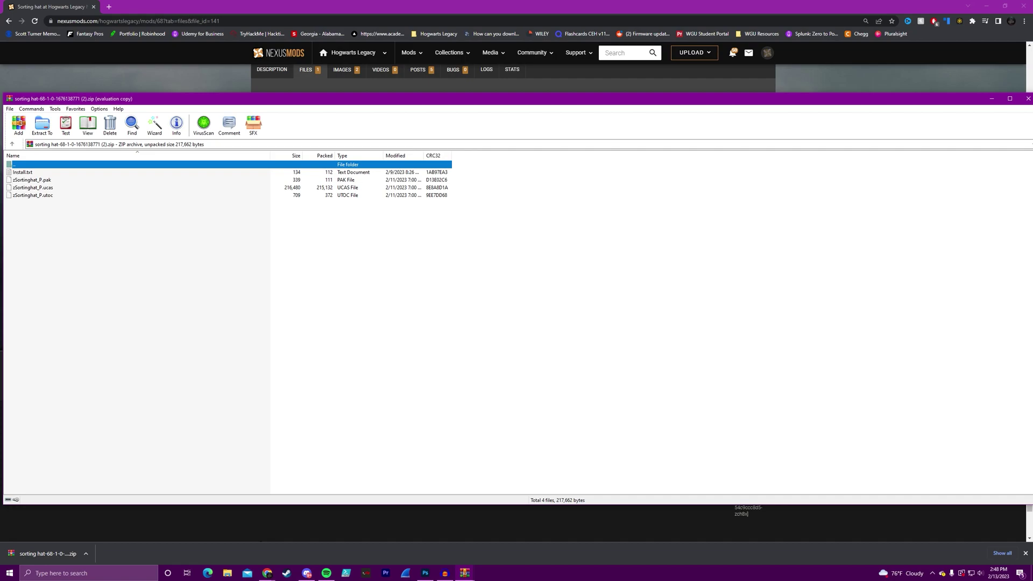
drag(58, 204, 33, 178)
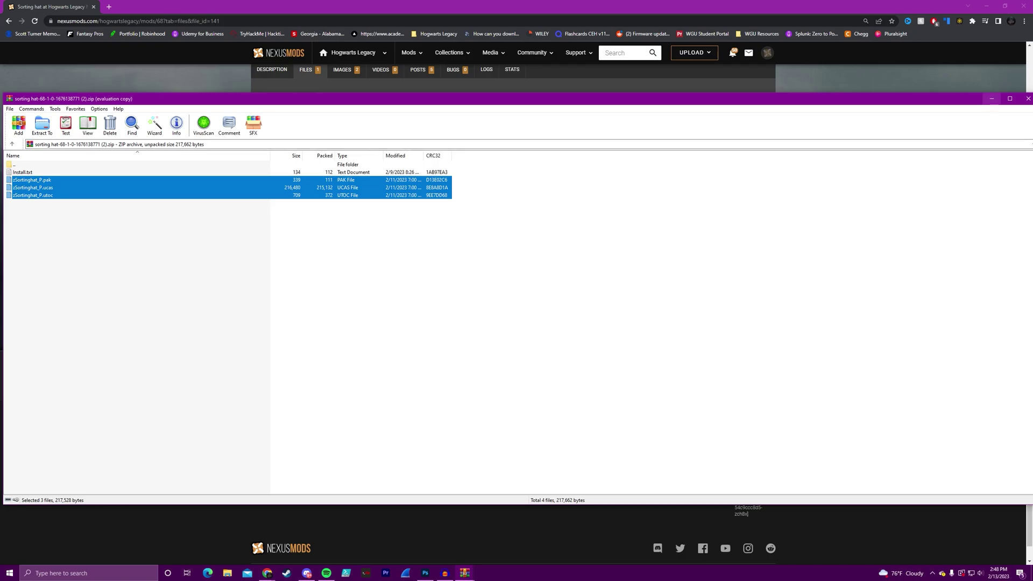
Minimize WinRAR and bring up the Sorting Hat mod's description
click(992, 99)
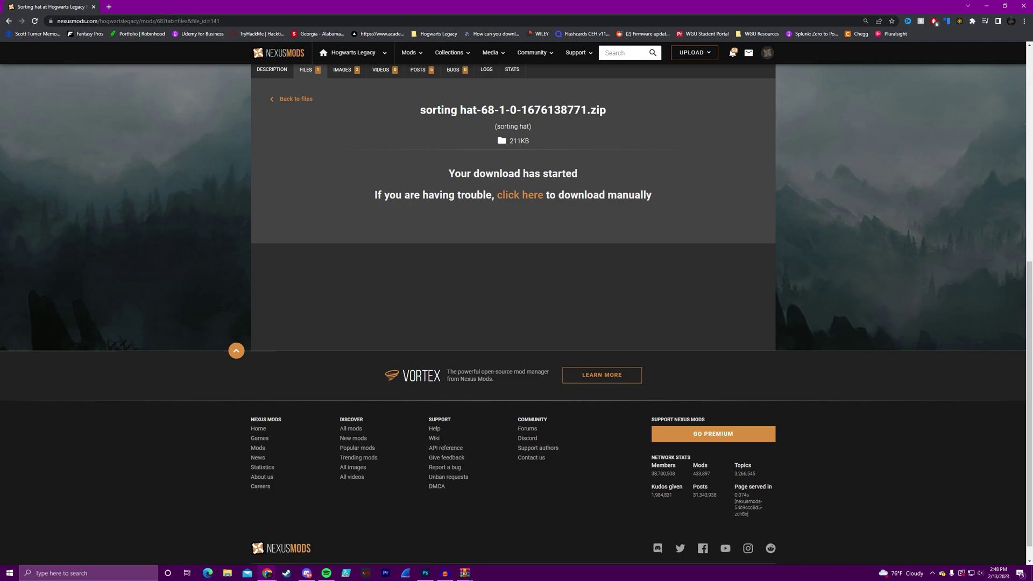
click(272, 69)
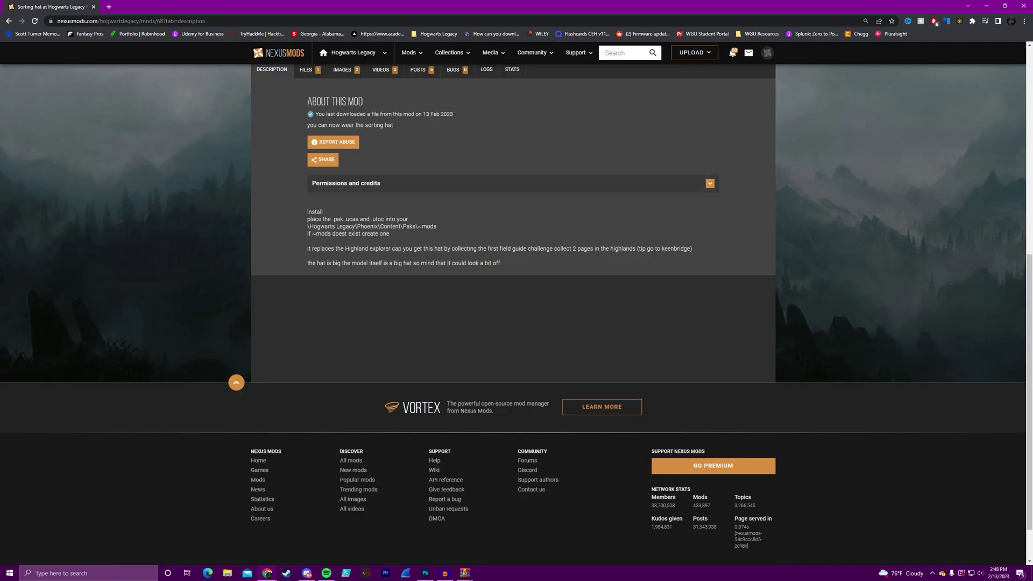
scroll(516, 312, up, 5)
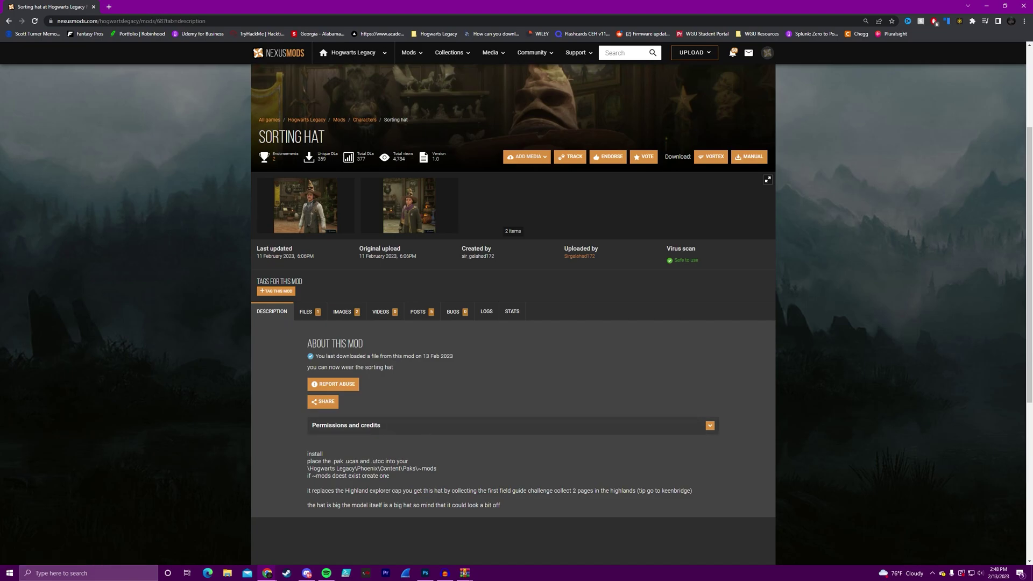
Highlight the install lines, cap-replacement note, file types and the Phoenix\Content\Paks\~mods path
drag(307, 454, 390, 476)
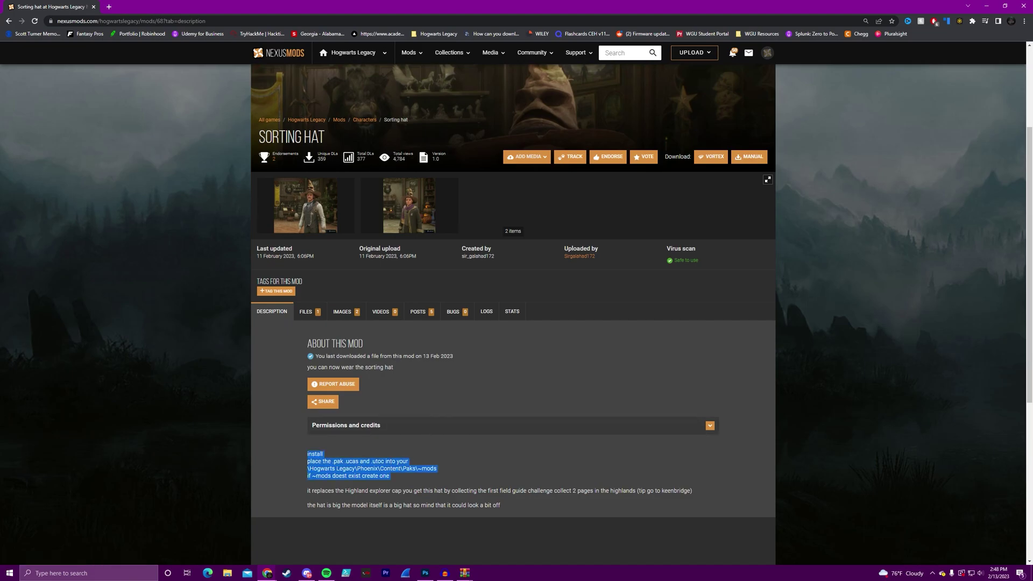
drag(312, 491, 607, 491)
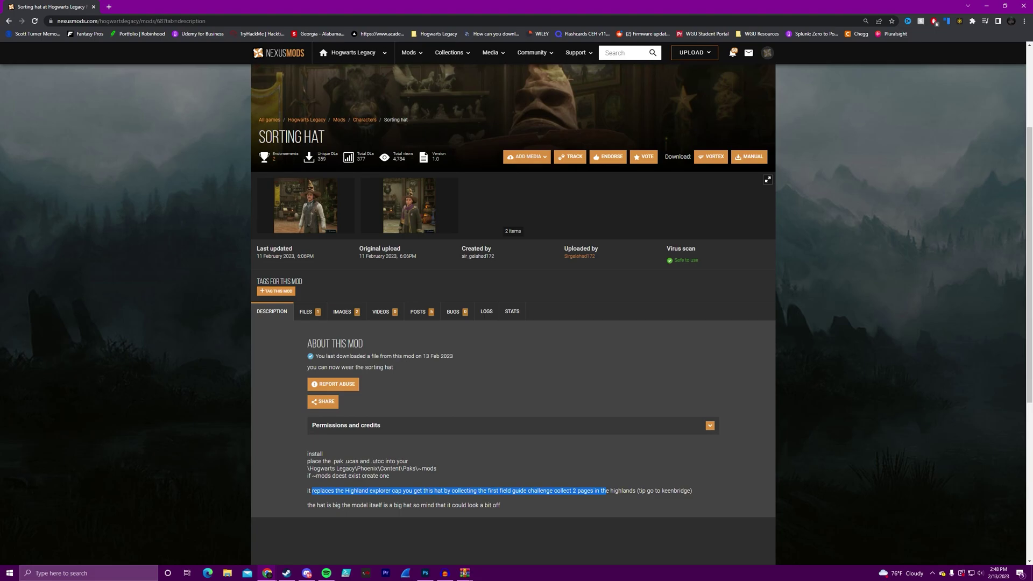
drag(307, 461, 409, 461)
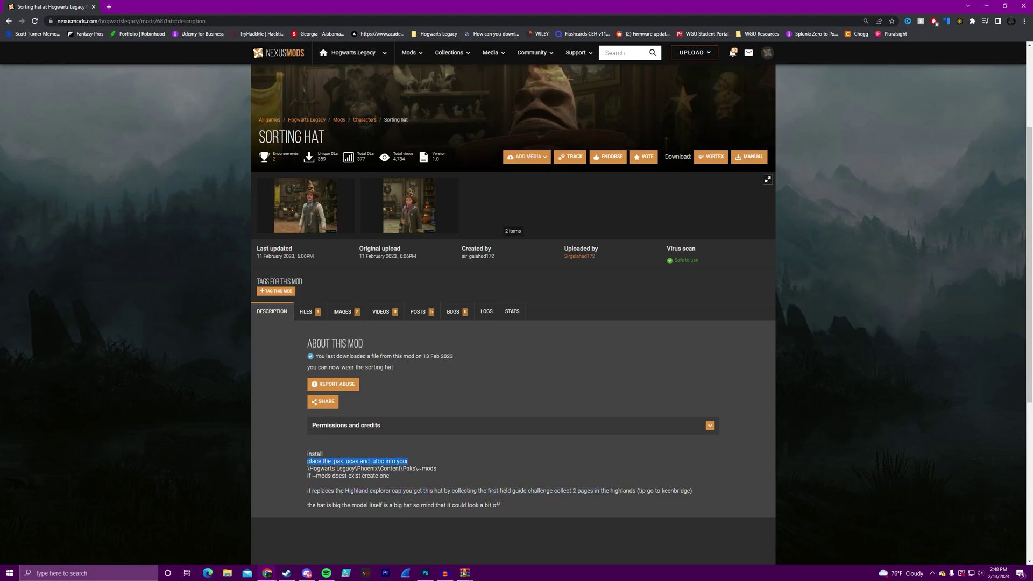
drag(329, 469, 437, 468)
click(437, 469)
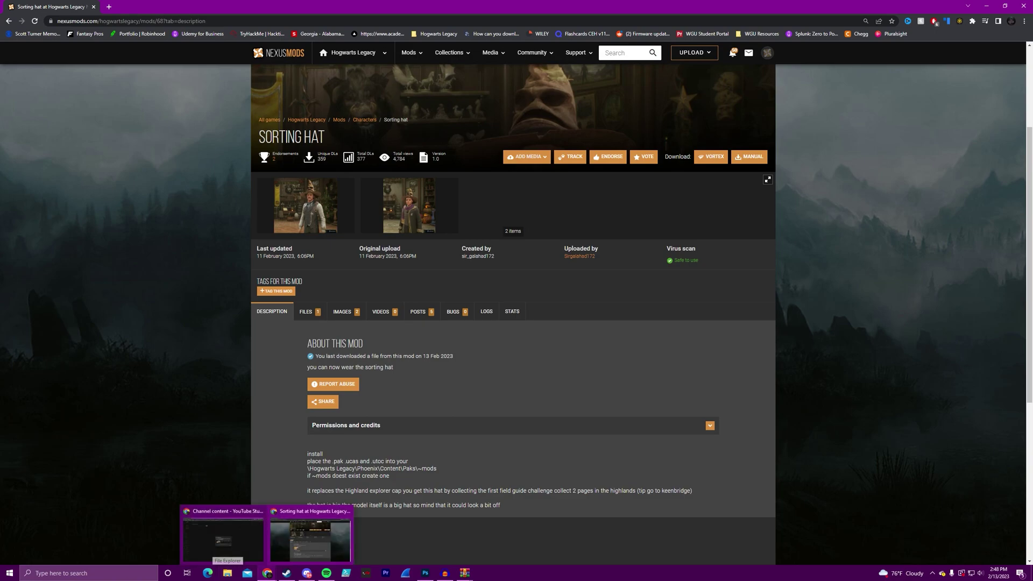
Browse Hogwarts Legacy's local files from its Steam Properties to open the install folder
click(286, 573)
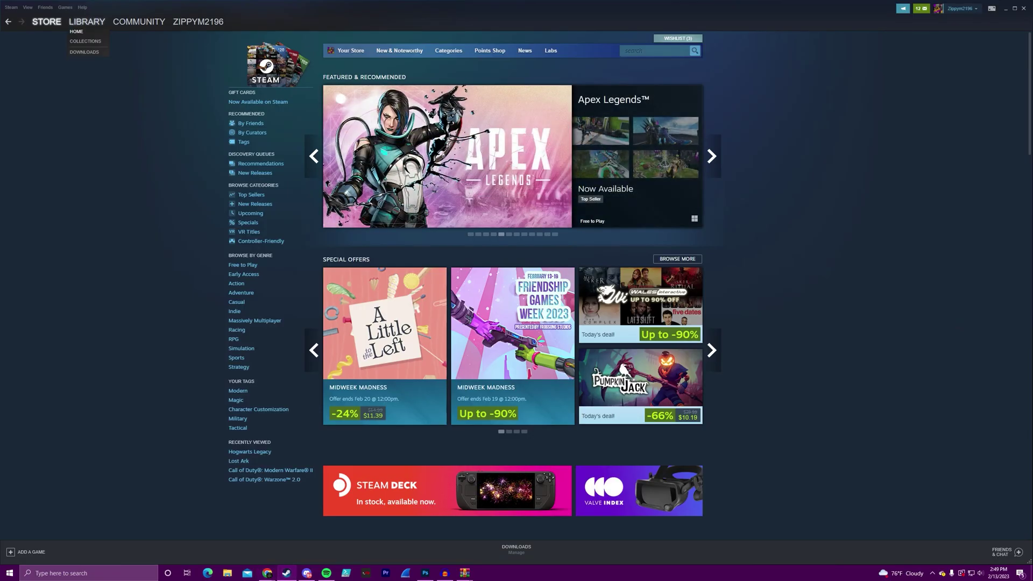
click(87, 22)
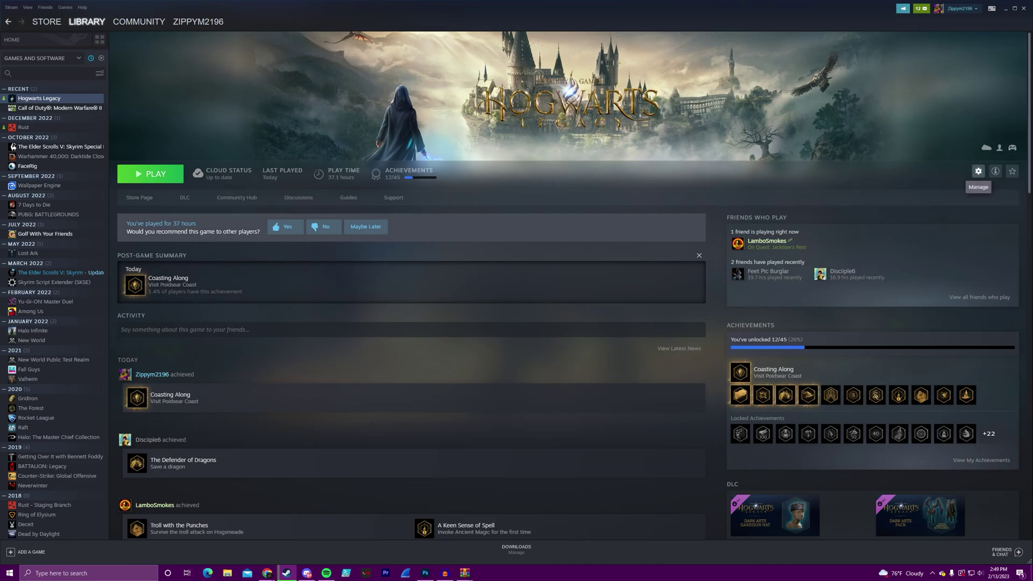
click(978, 171)
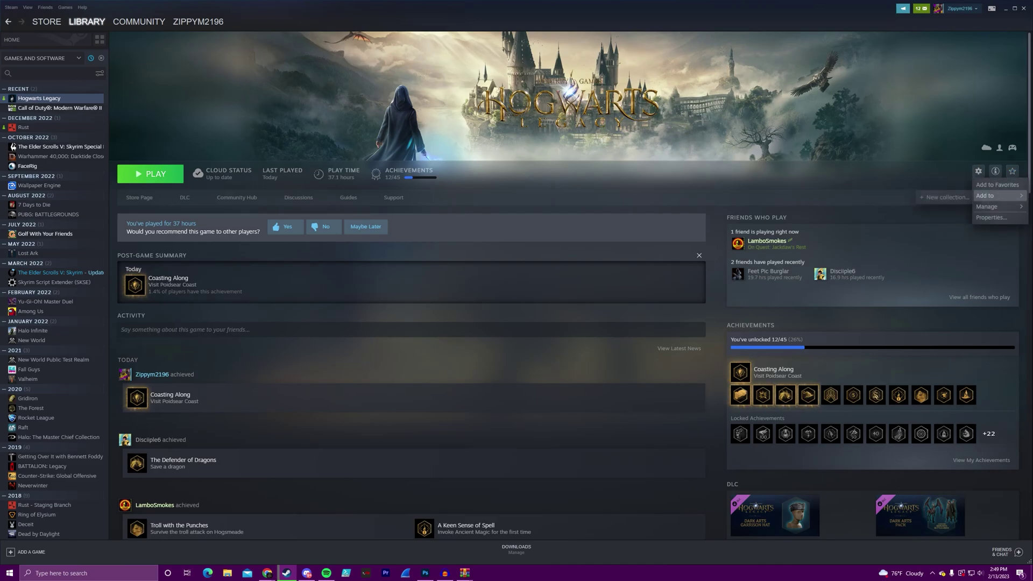
click(991, 218)
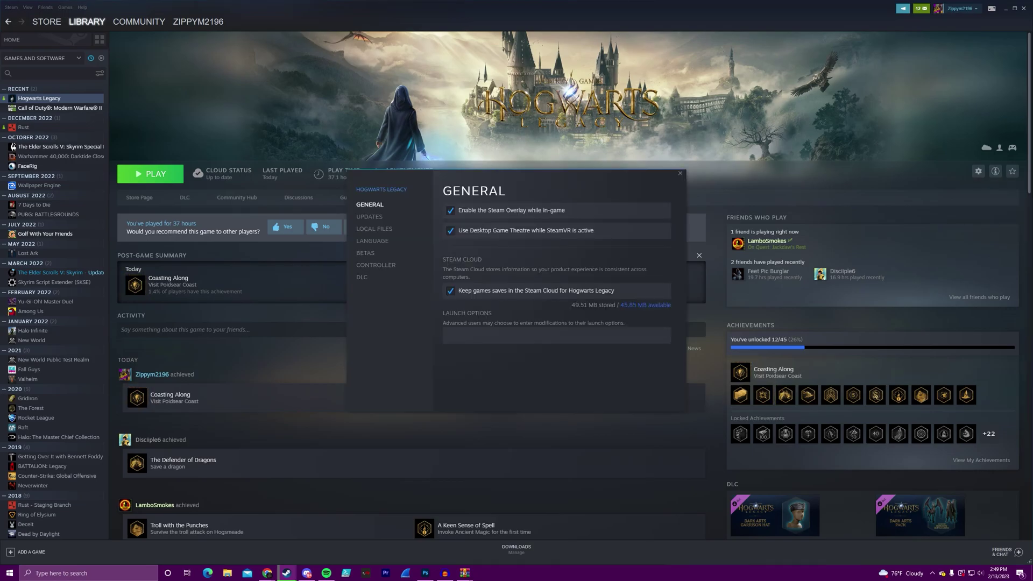
click(374, 229)
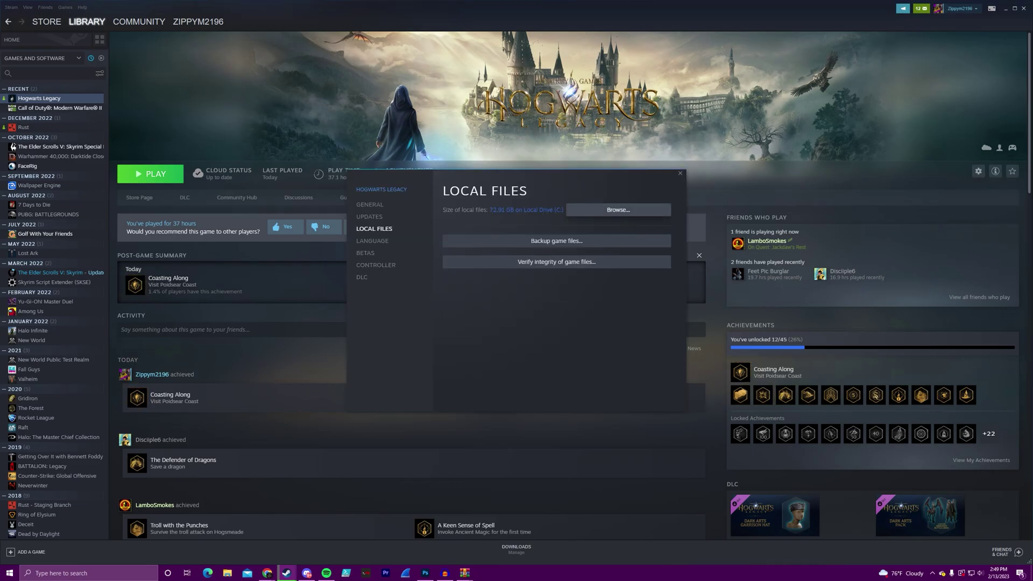
click(618, 210)
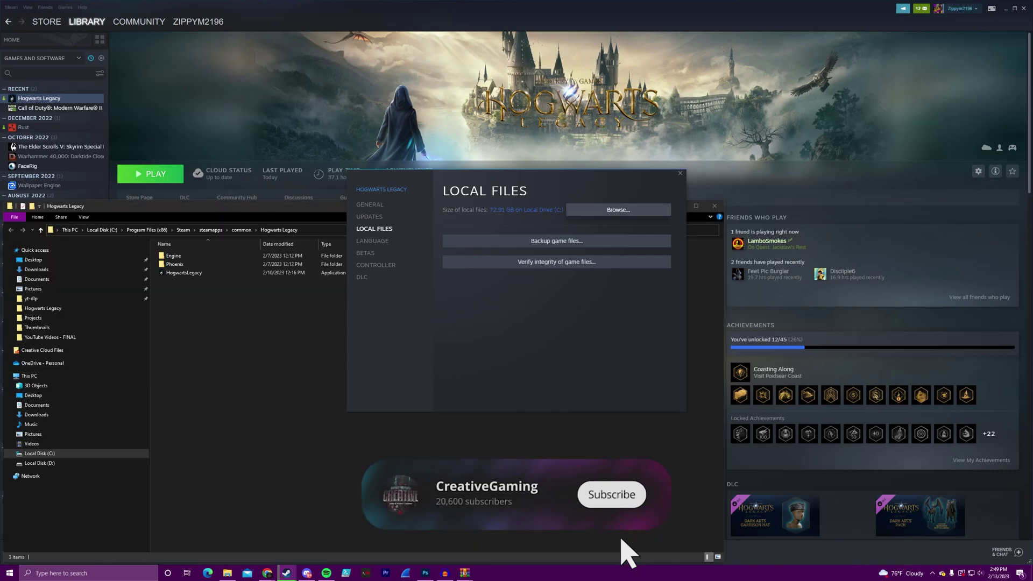
Close Properties and navigate File Explorer into Phoenix\Content\Paks
click(680, 174)
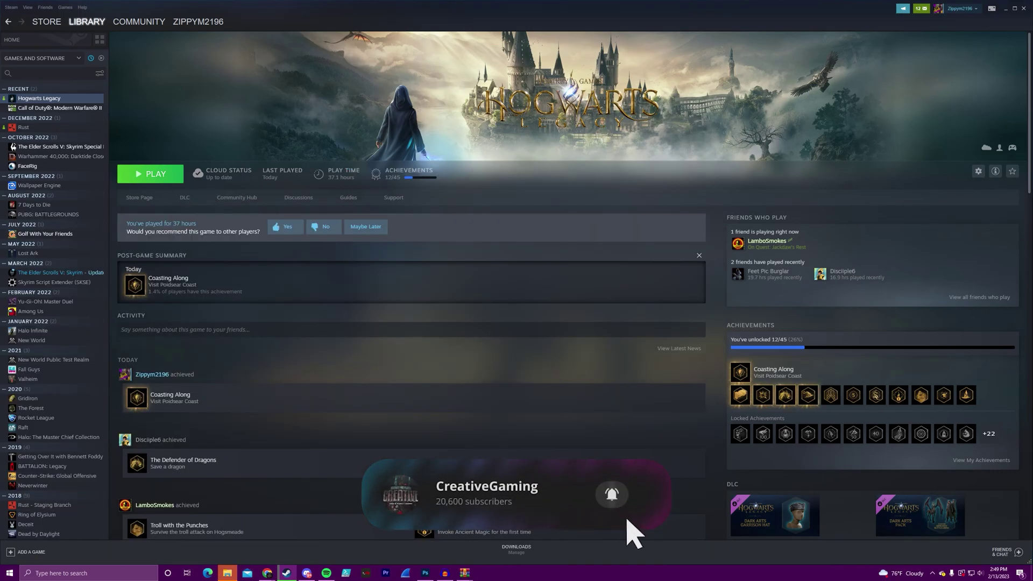
click(228, 573)
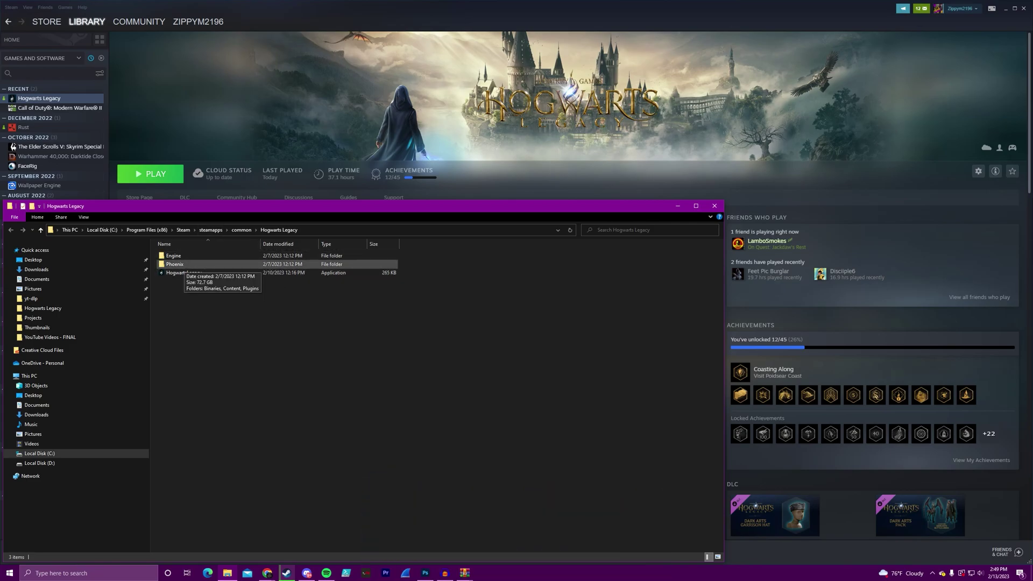
double_click(180, 264)
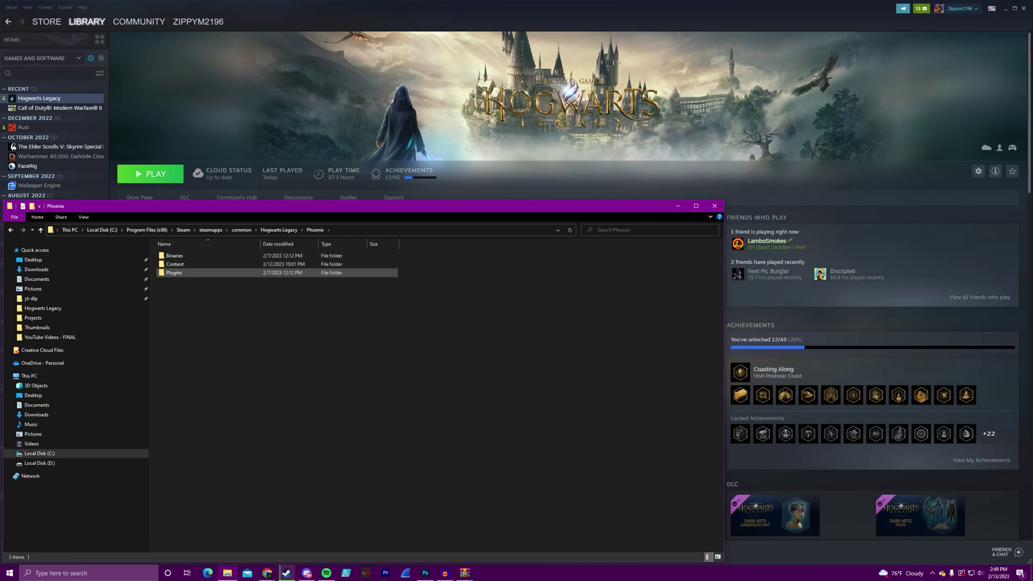
double_click(175, 264)
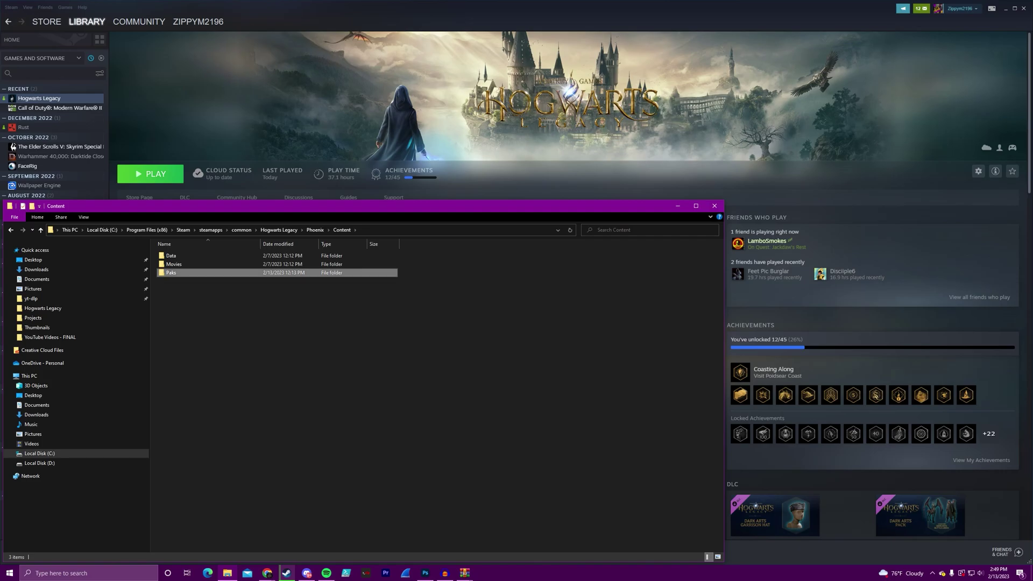
double_click(171, 272)
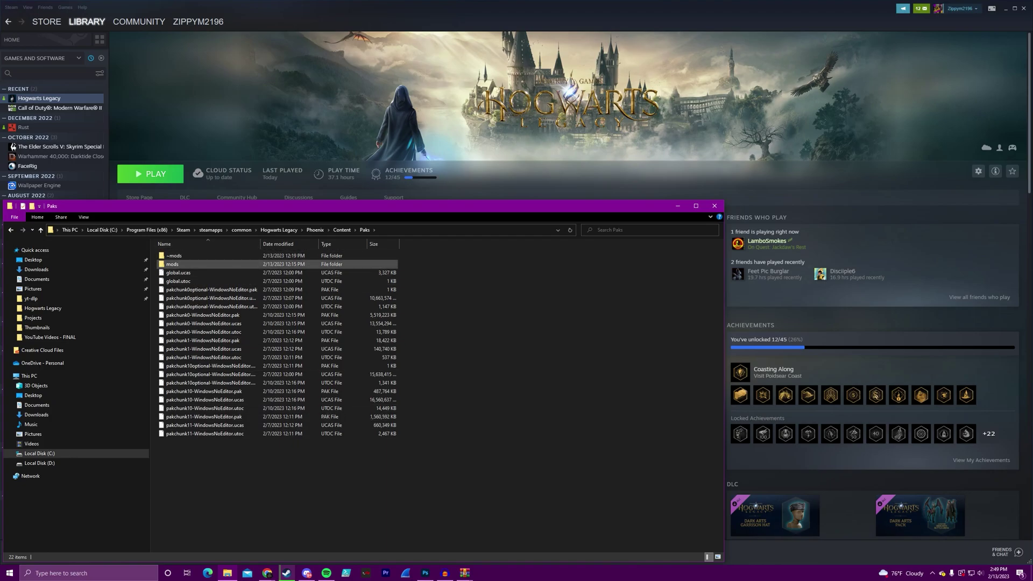
Return to the Sorting Hat page in Chrome and highlight "~mods" in the install instructions
click(172, 264)
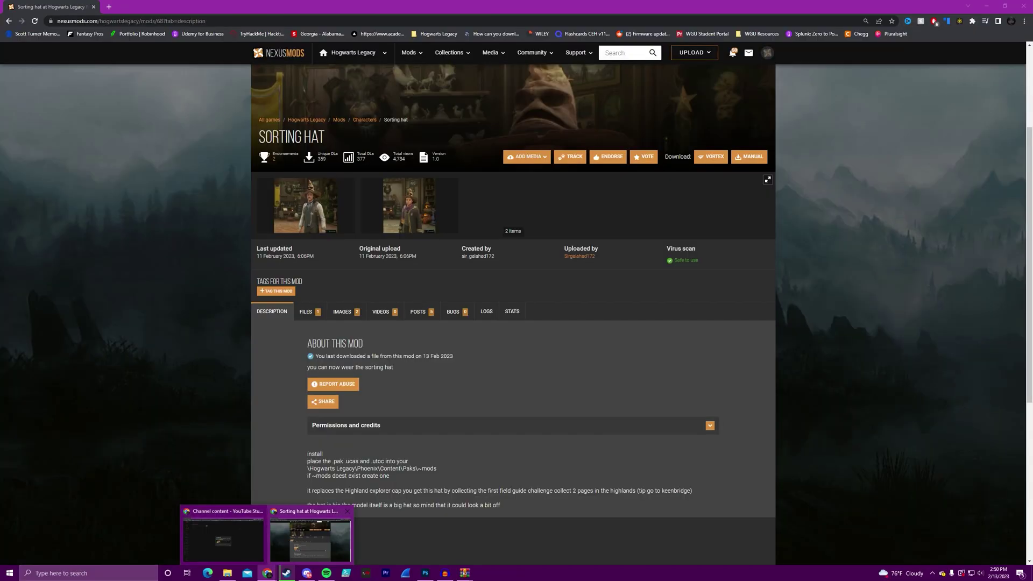
click(310, 535)
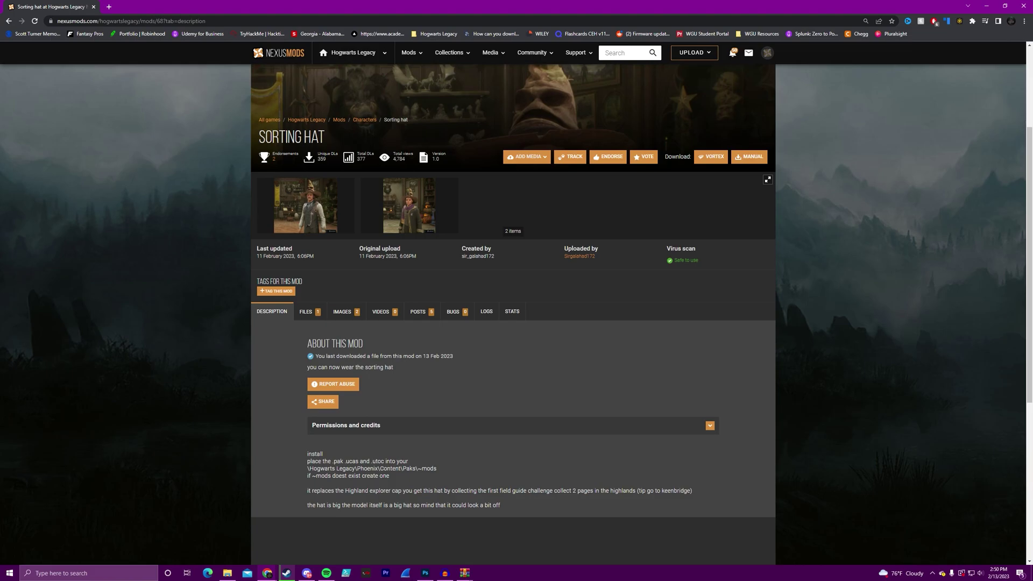
drag(312, 476, 331, 475)
Open ~mods in Paks to show the zSortinghat_P .pak, .ucas and .utoc files among 12 mods
click(227, 573)
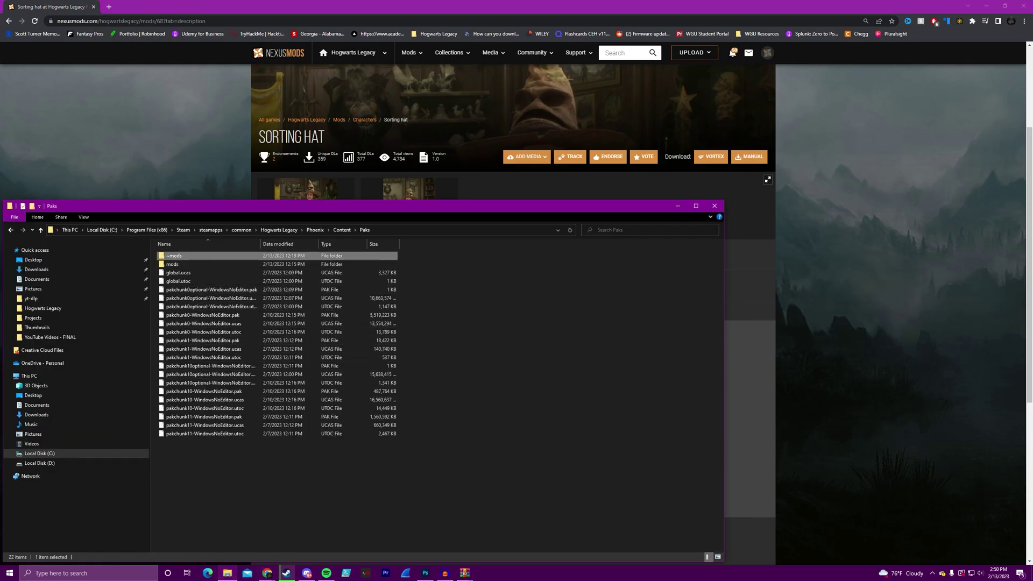
double_click(175, 257)
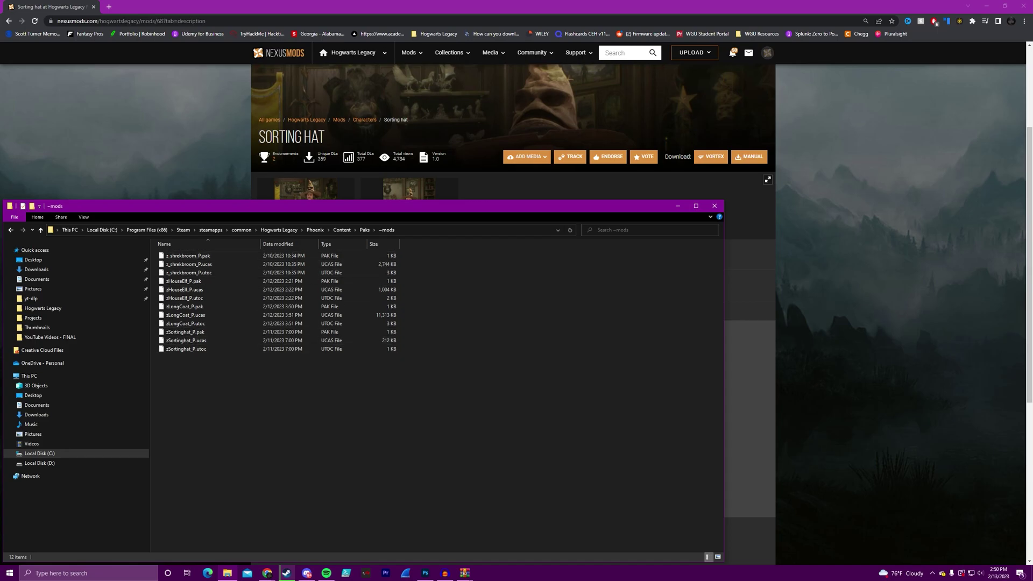
Highlight the 'replaces the Highland explorer cap' note, then show Explorer back at Paks, moved higher
click(678, 206)
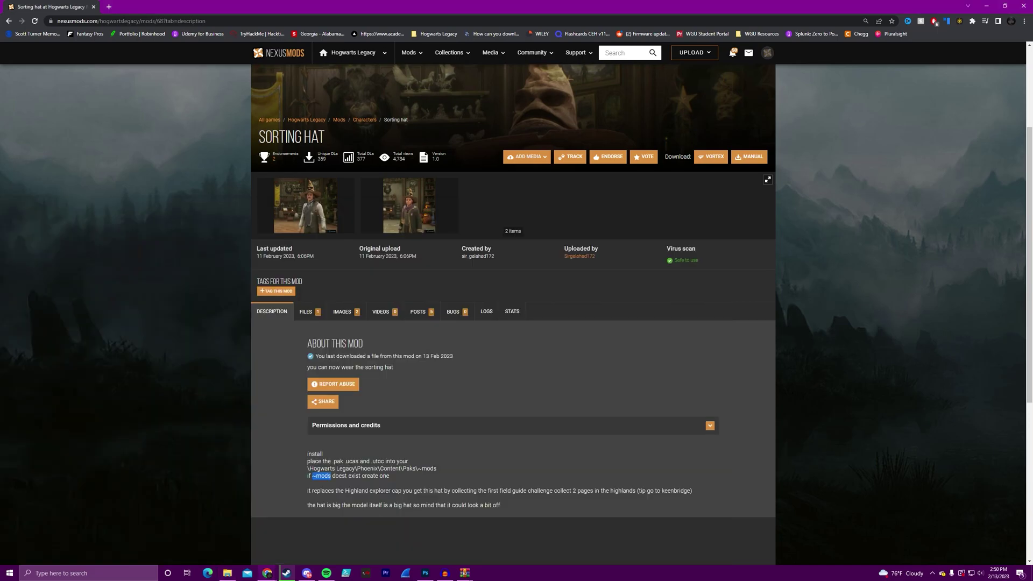
drag(312, 491, 490, 490)
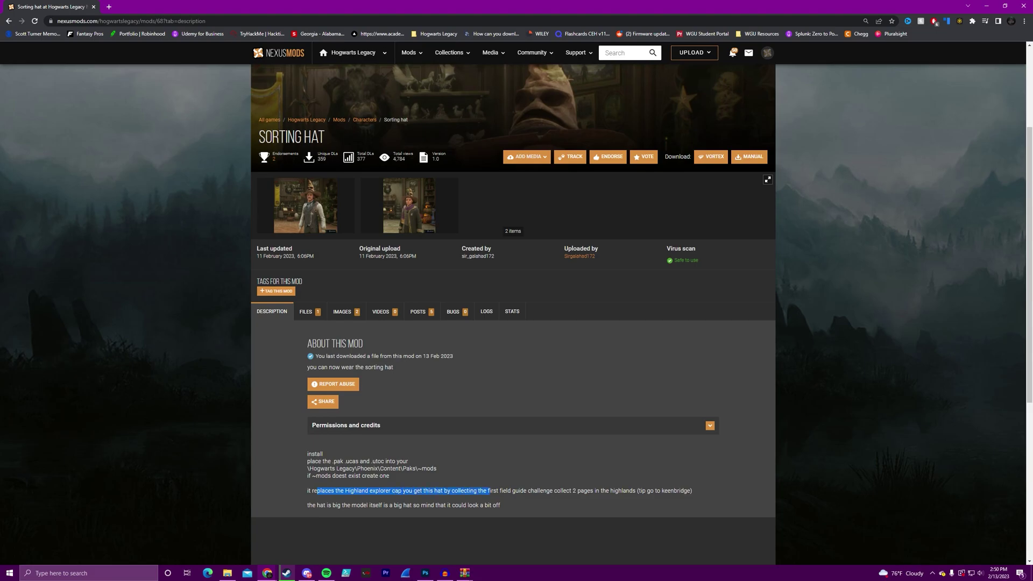
click(227, 573)
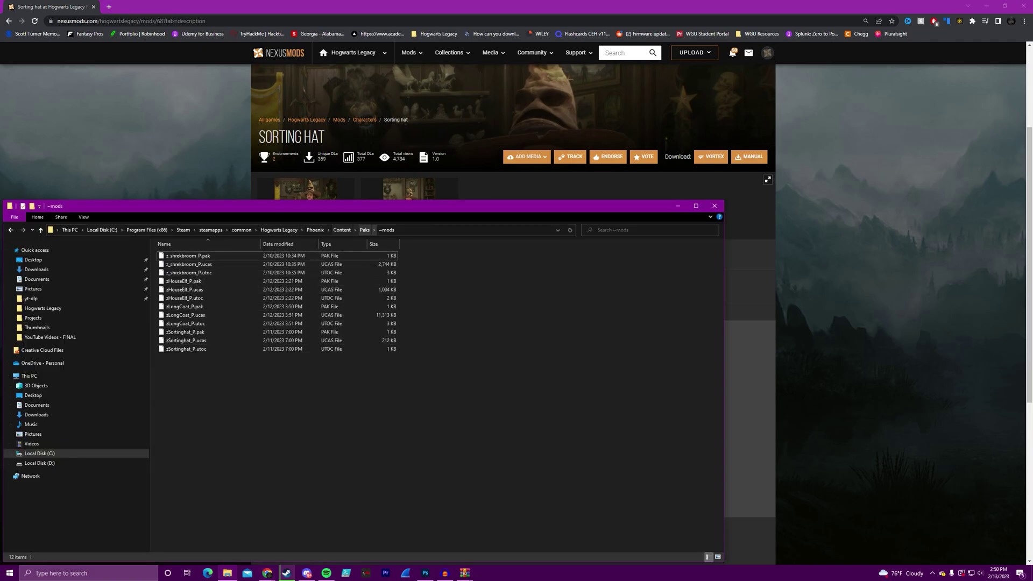
click(365, 230)
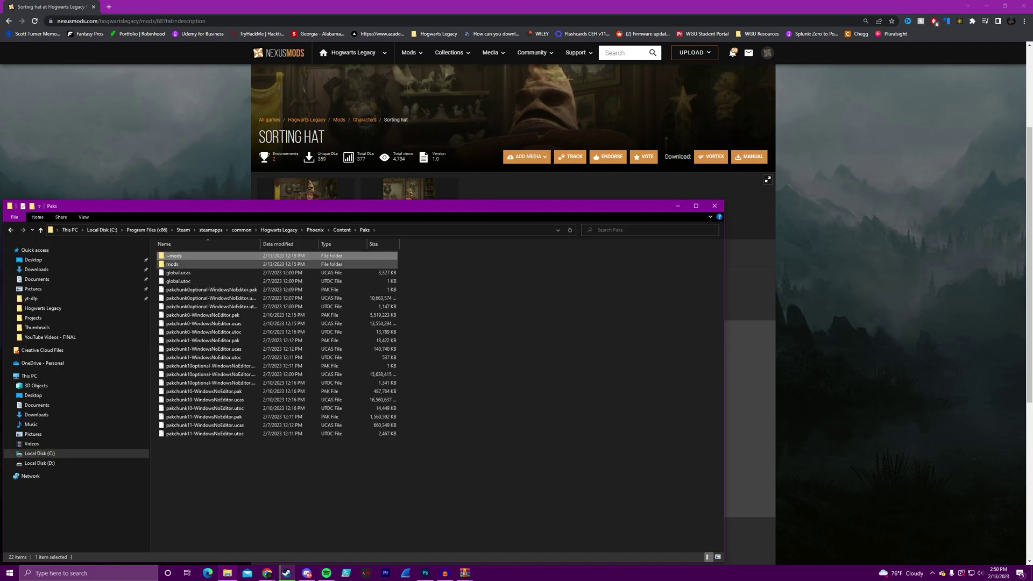
drag(202, 207, 496, 142)
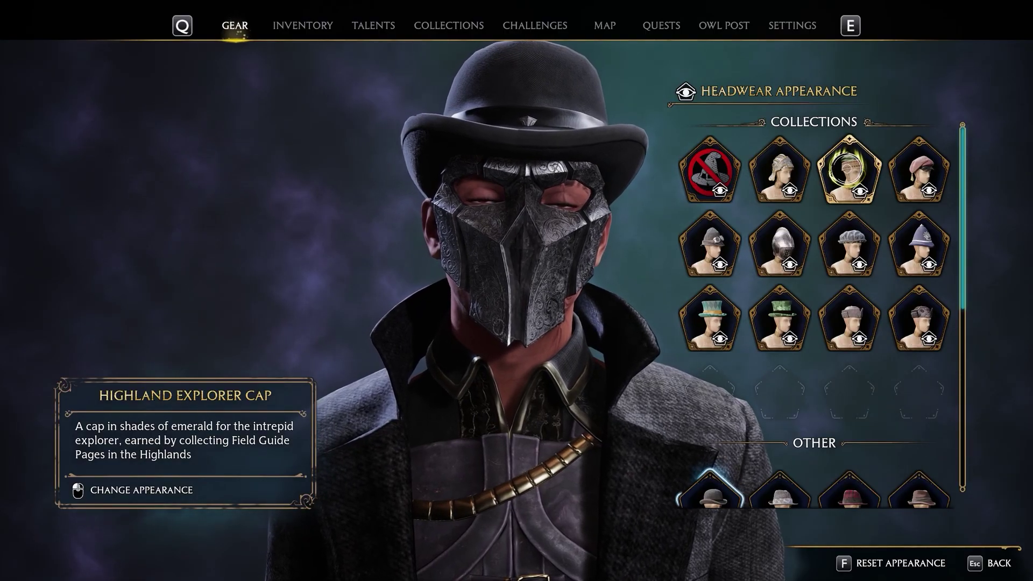
Apply the Highland Explorer Cap look to wear the Sorting Hat, then fly the broom over Hogwarts' roofs
click(847, 168)
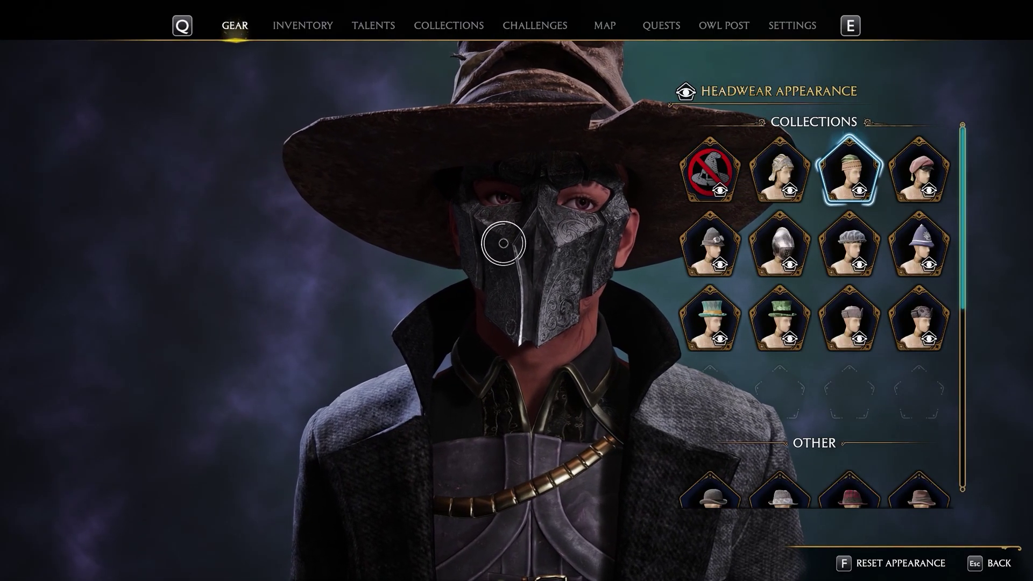
key(Escape)
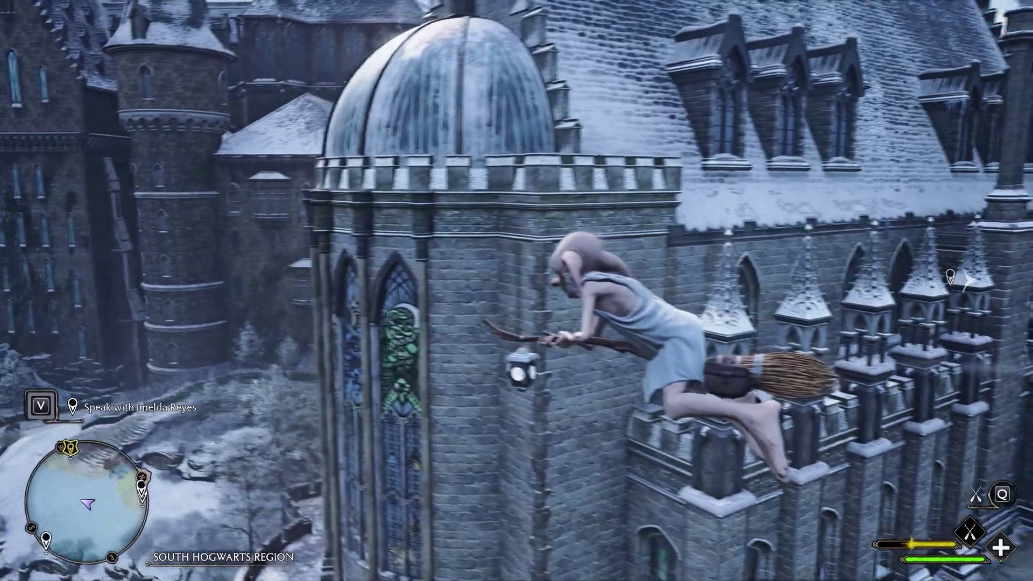
key(w)
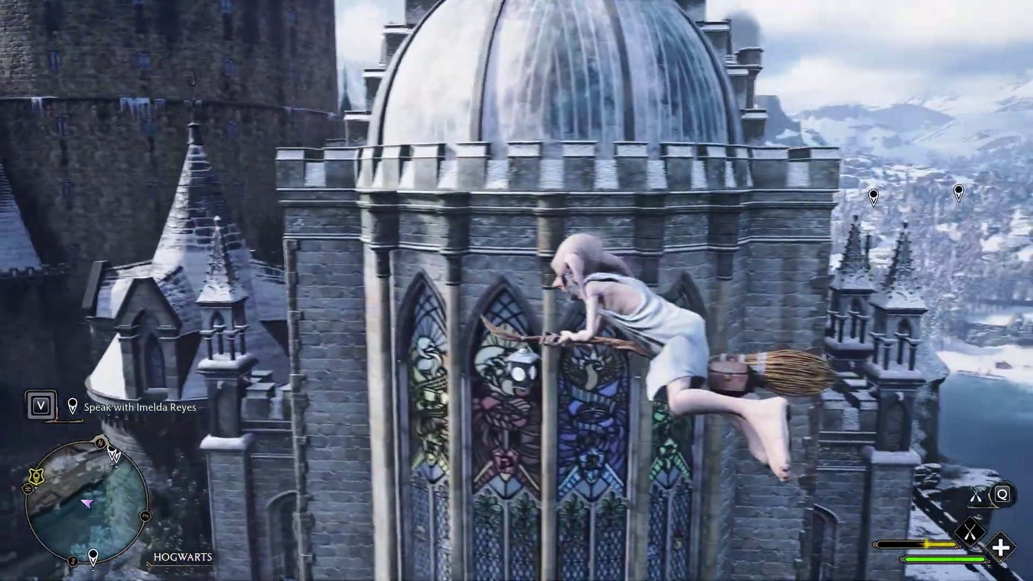
key(w)
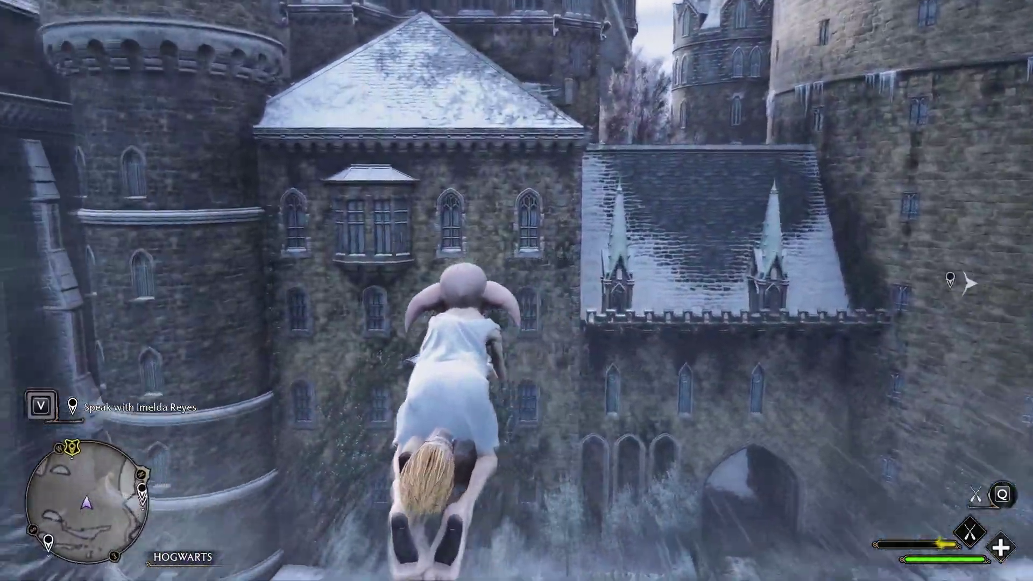
key(w)
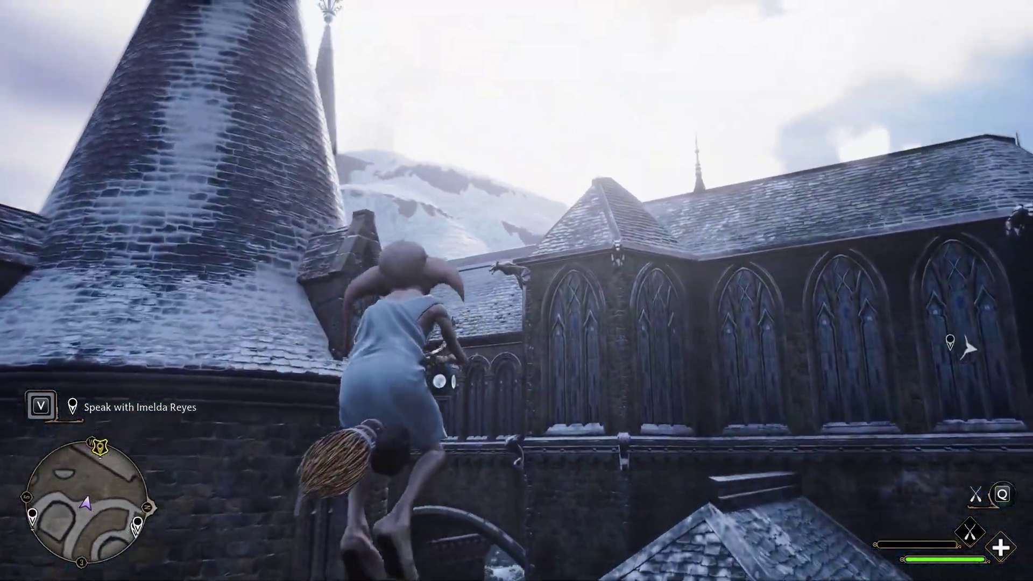
key(w)
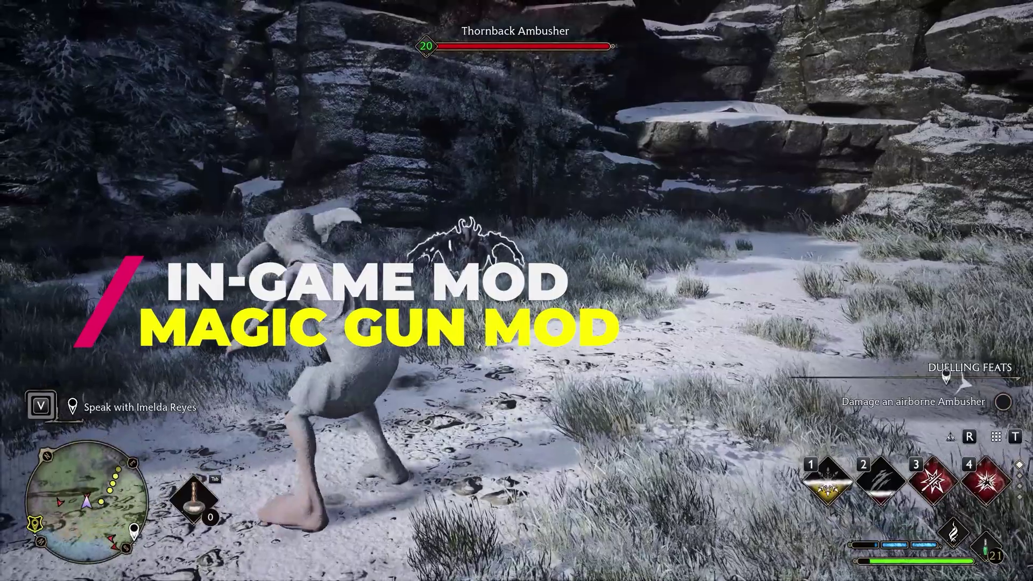
Fight off the spider, then equip the magic gun mod's pistol as the wand handle in Gear
key(3)
key(w)
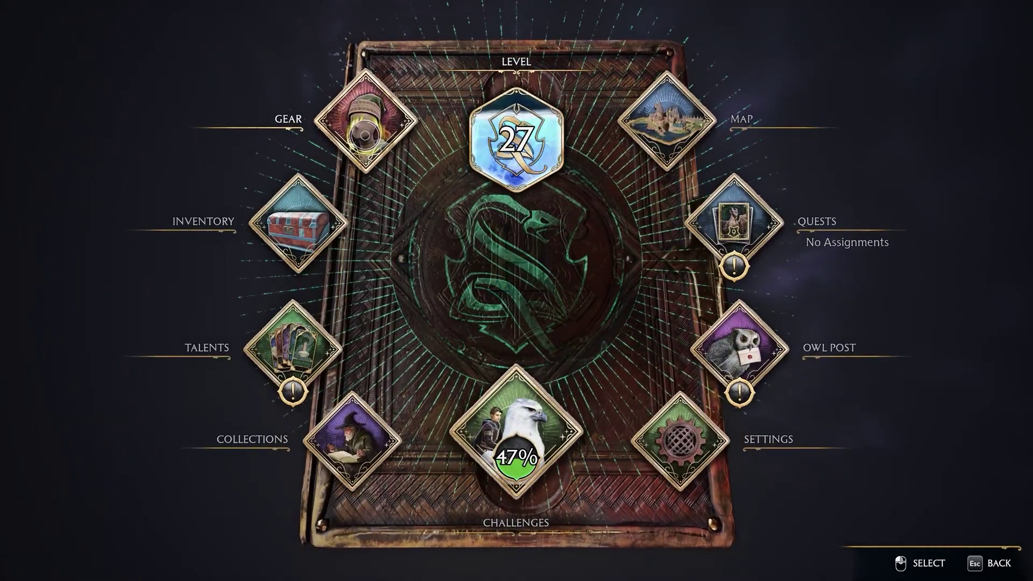
click(363, 136)
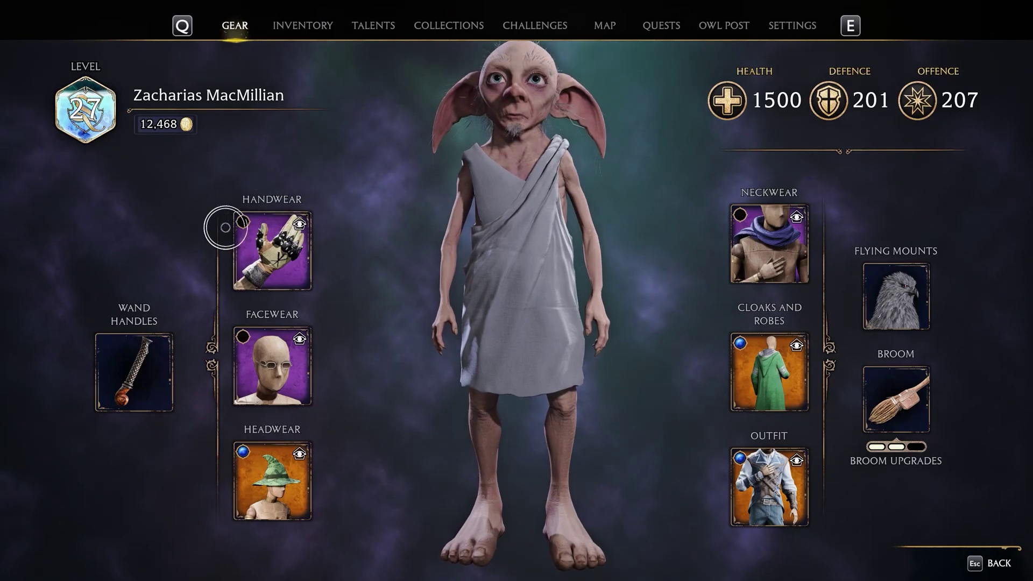
click(137, 366)
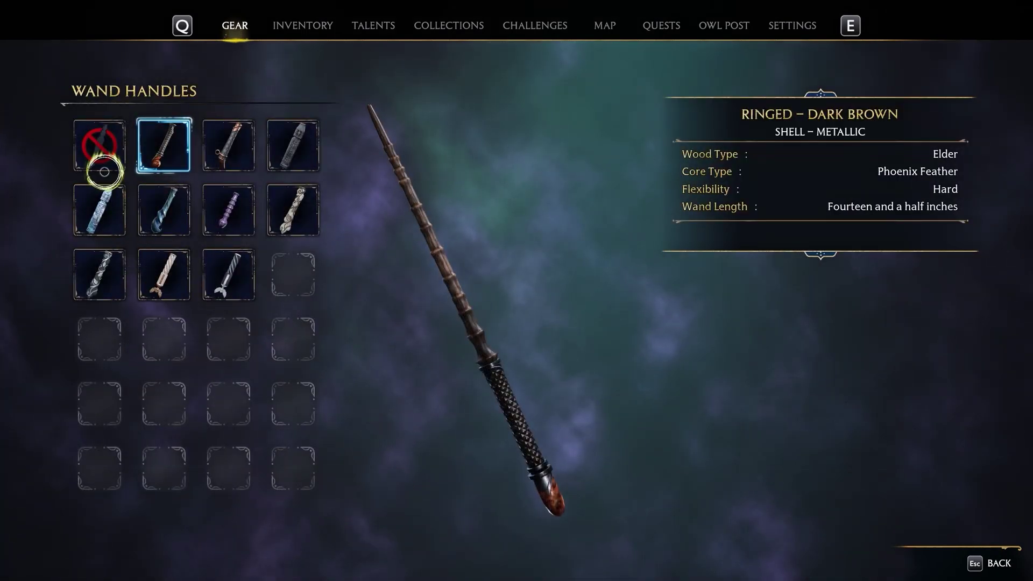
click(105, 172)
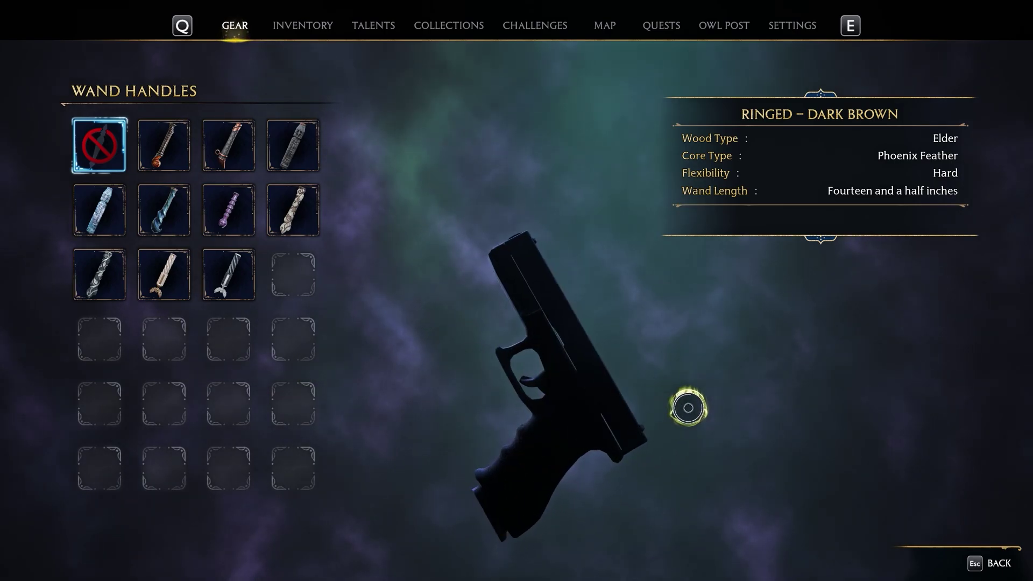
key(Escape)
key(Escape)
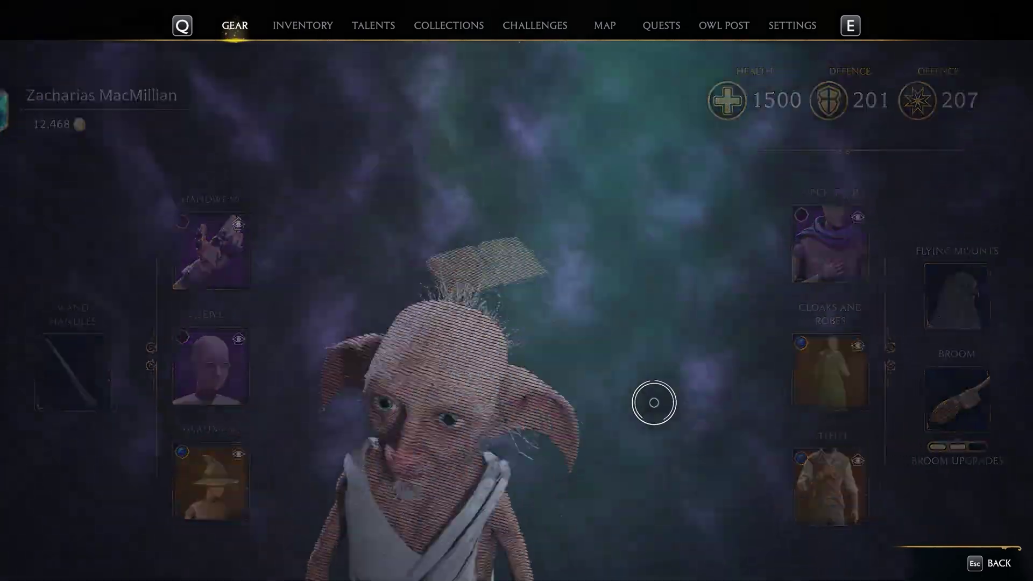
key(Escape)
key(Escape)
Jump down into the poacher camp and defeat the Poacher Tracker with pistol shots and a spell
key(w)
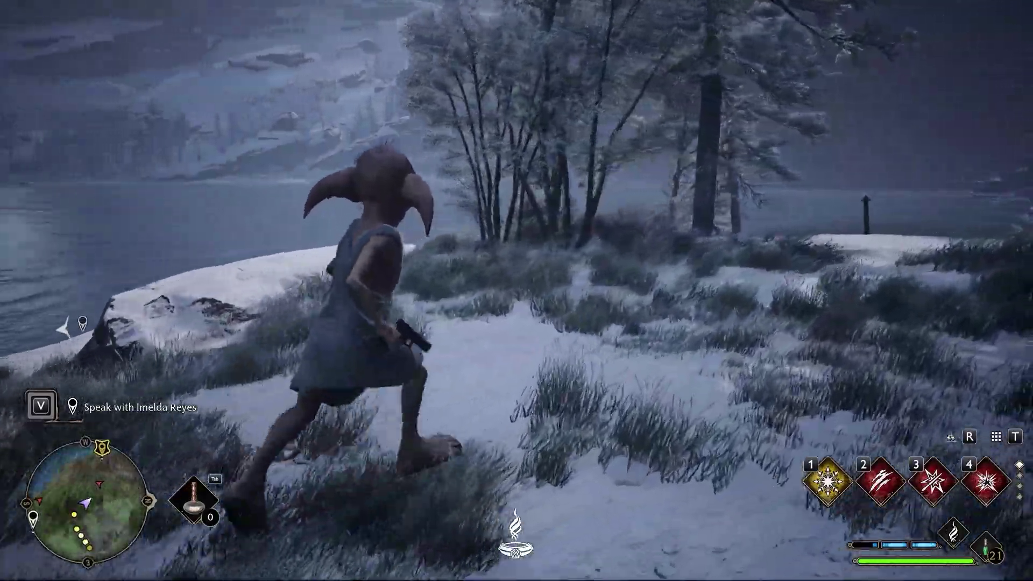
key(w)
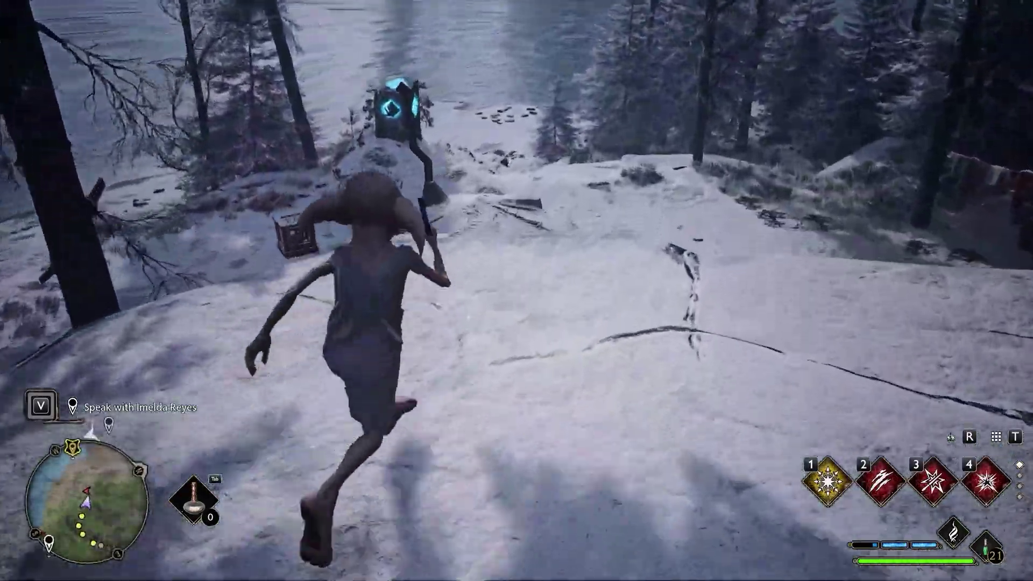
key(w)
key(space)
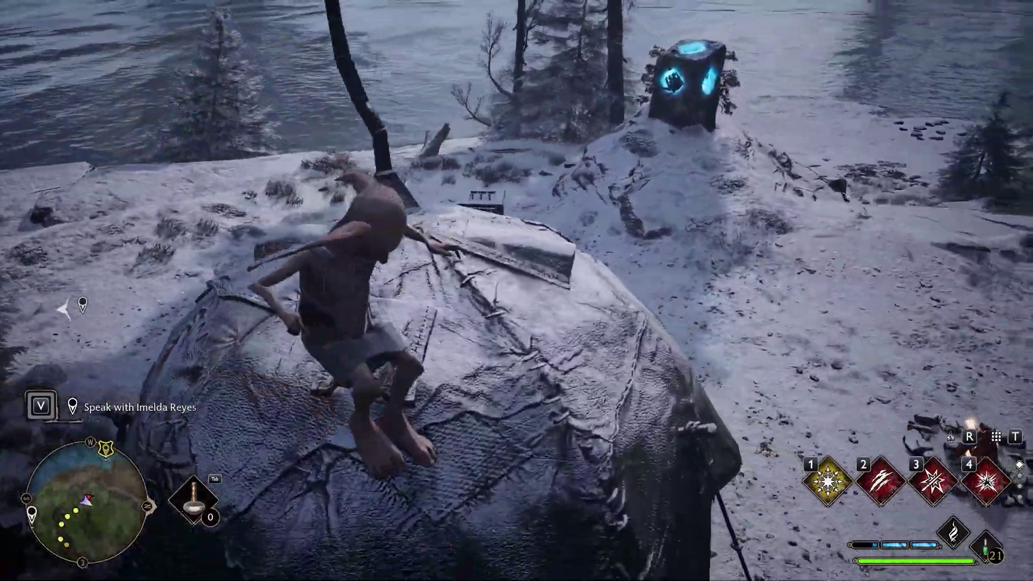
key(w)
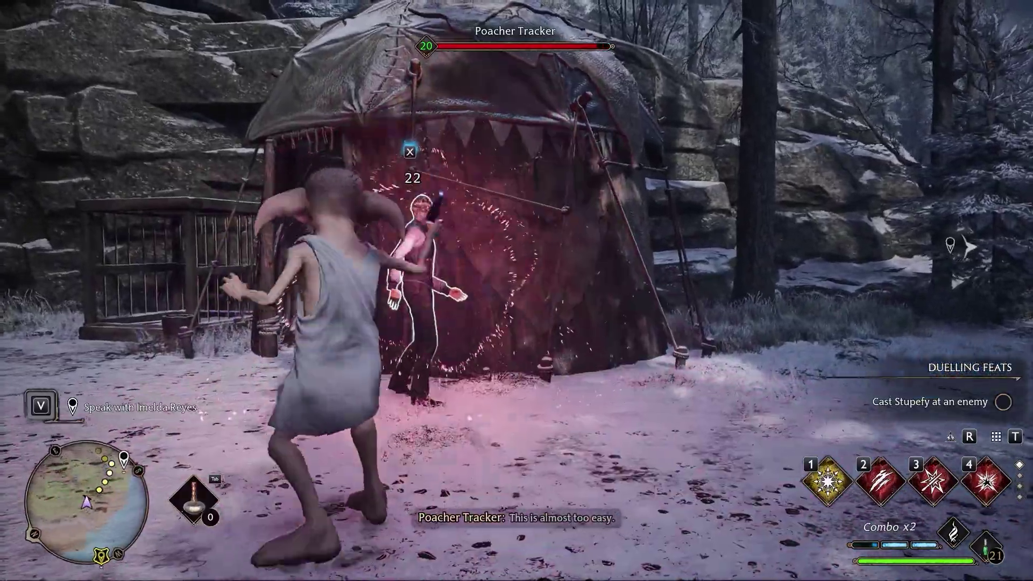
click(517, 290)
click(516, 291)
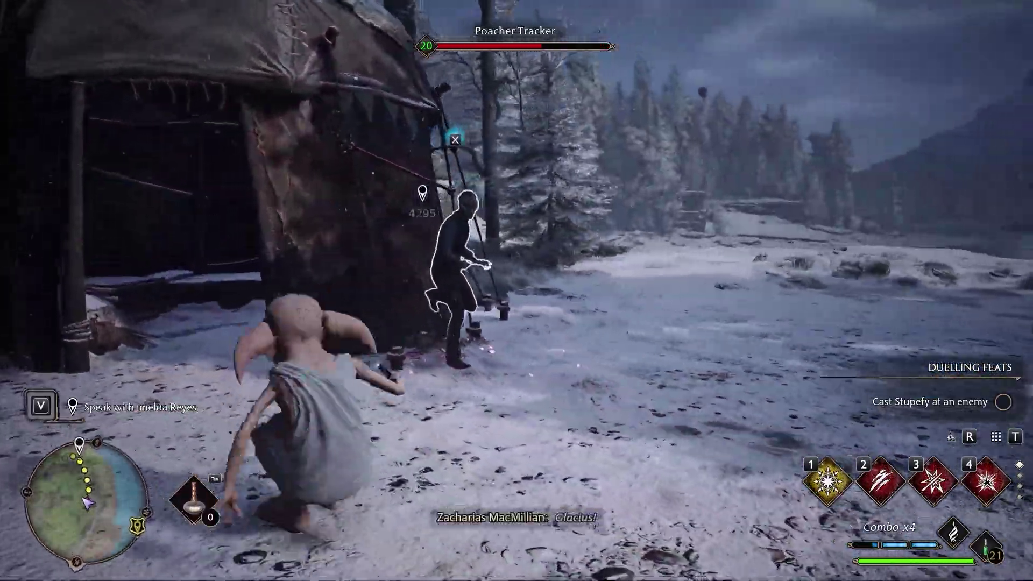
key(2)
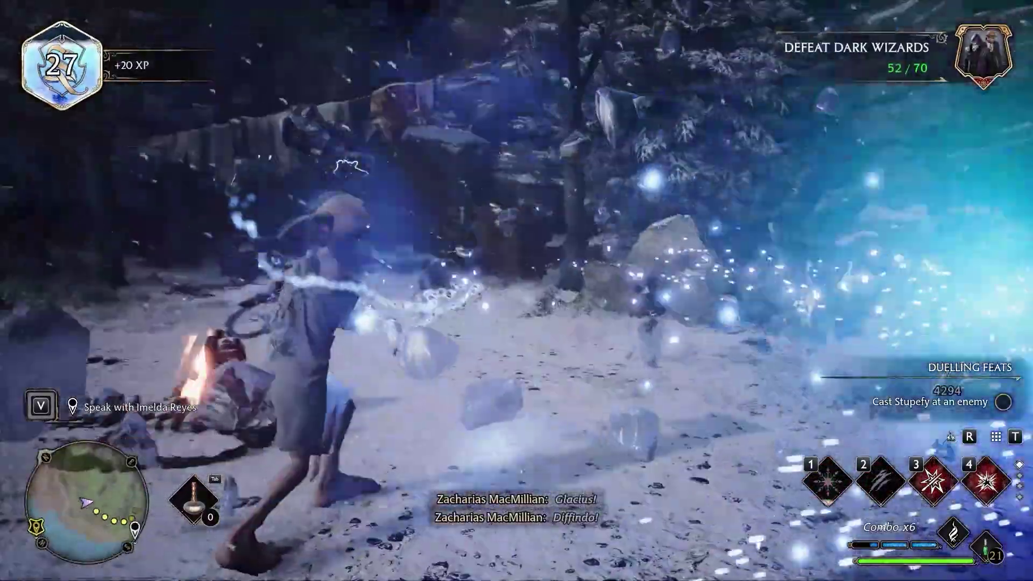